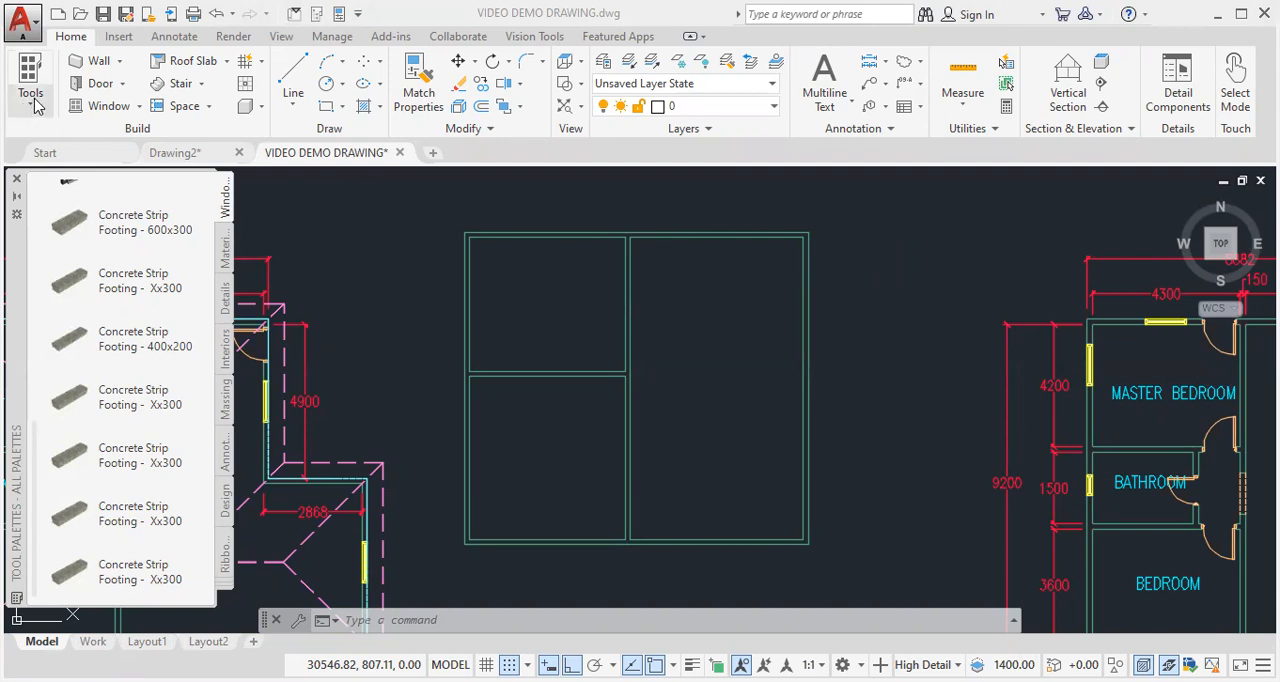
- Close the tool palettes, open the Content Browser and insert a concrete footing tool into the drawing
click(19, 180)
click(37, 106)
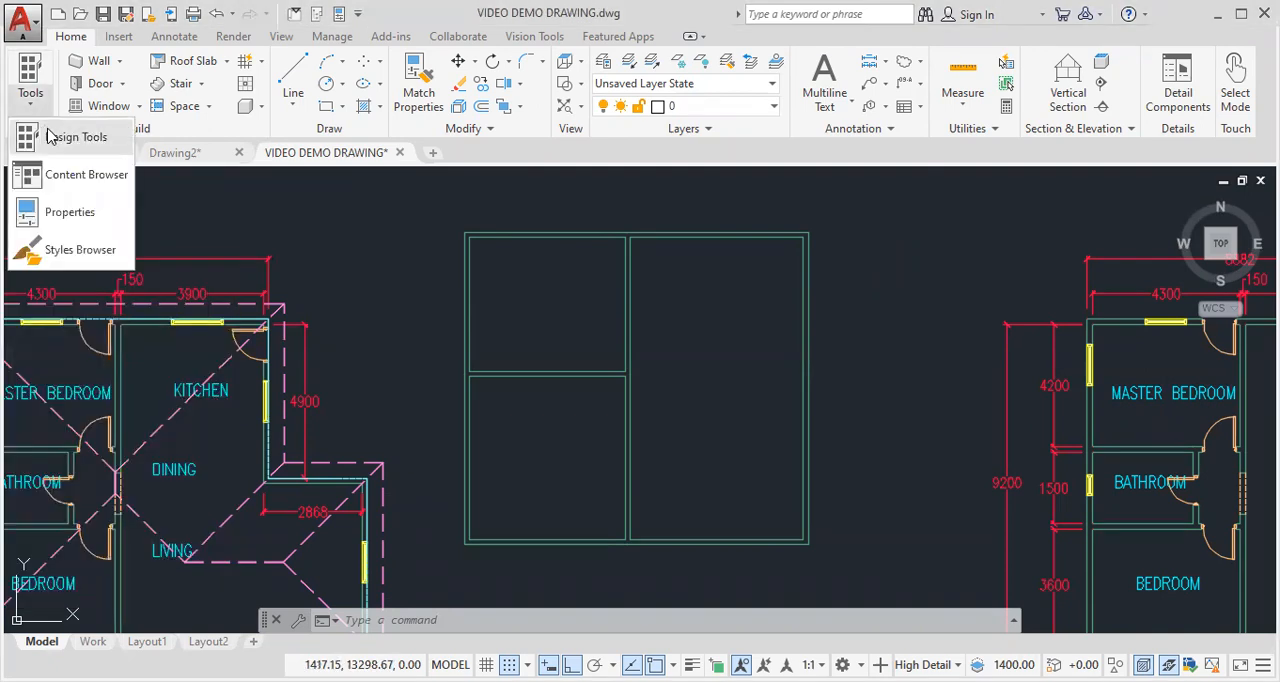
click(81, 180)
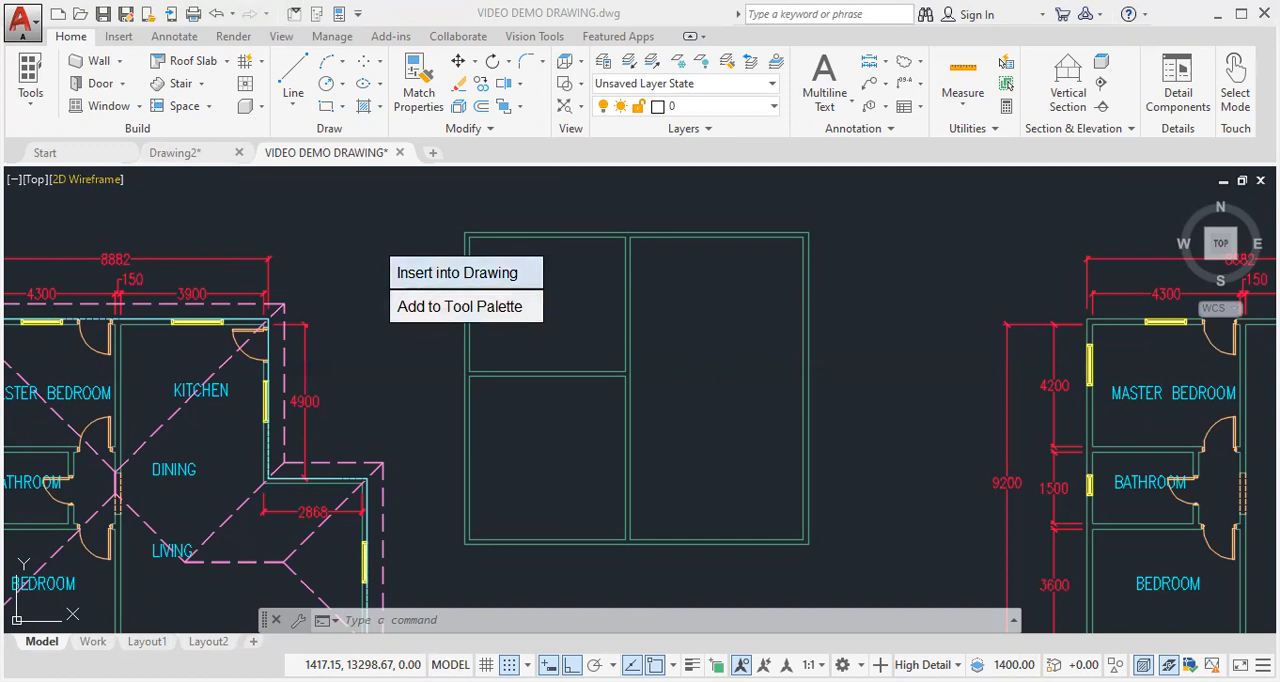
key(Return)
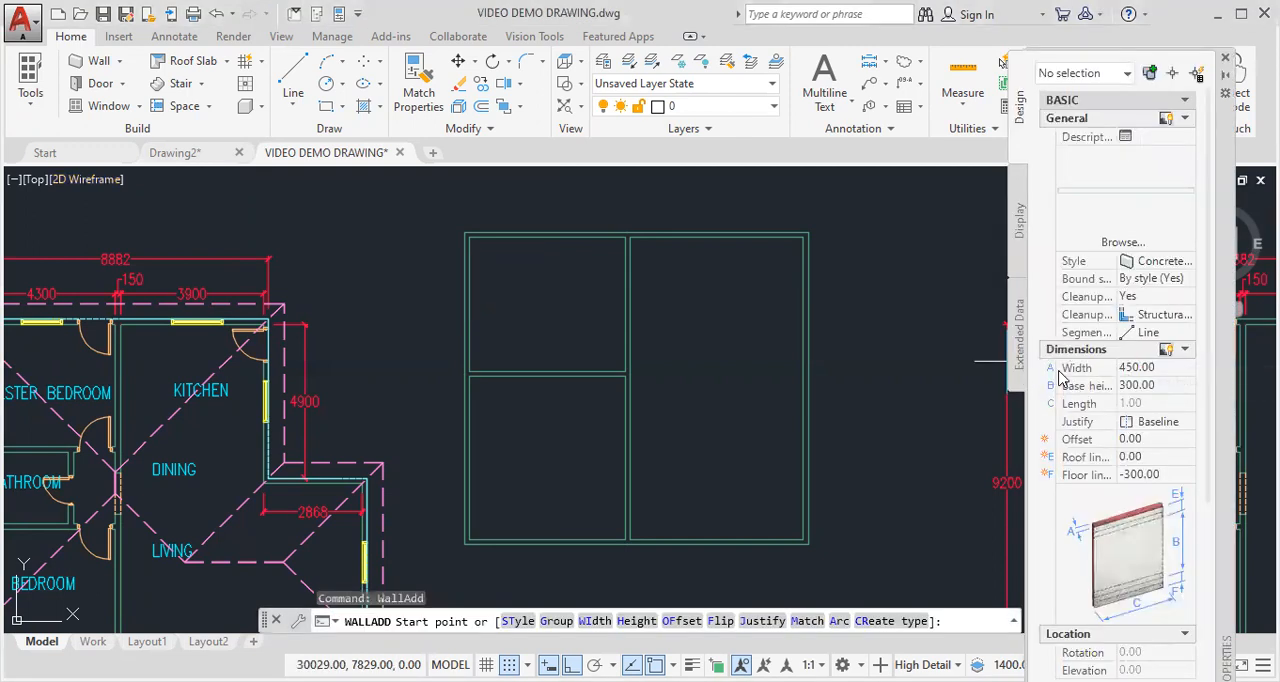
- Set the new footing's width to 600 and its base height to 2
click(1138, 368)
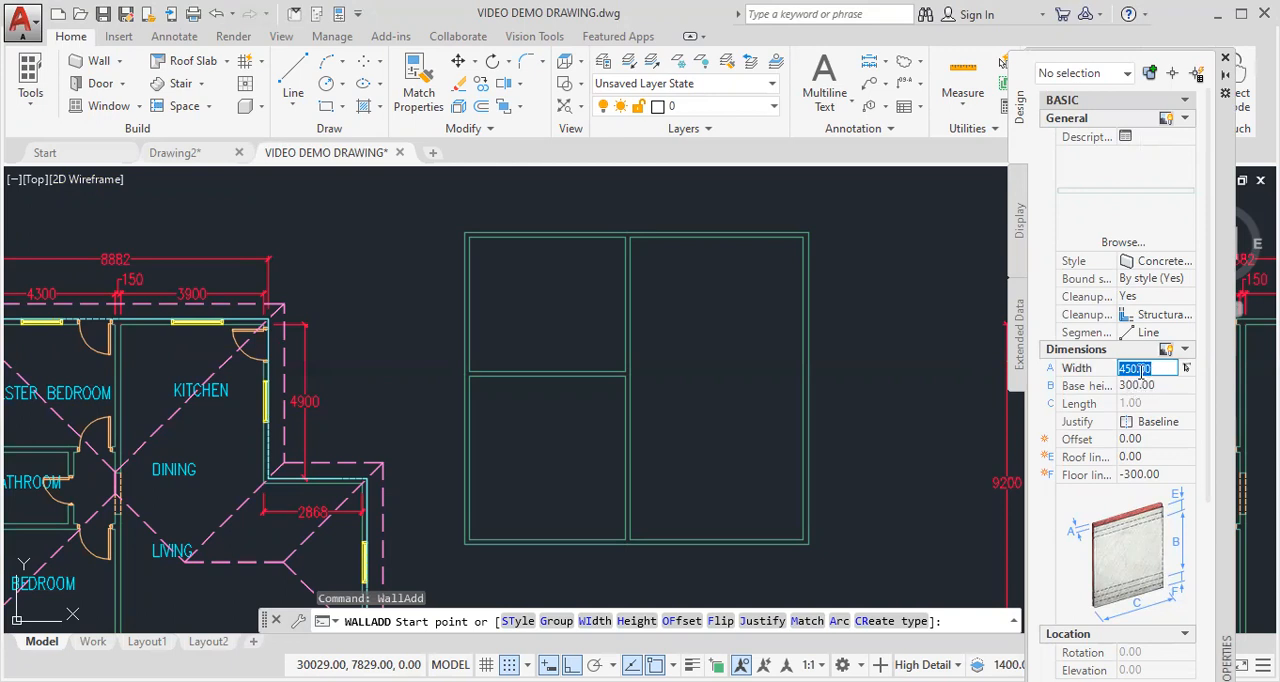
text(600)
click(1127, 386)
key(BackSpace)
text(2)
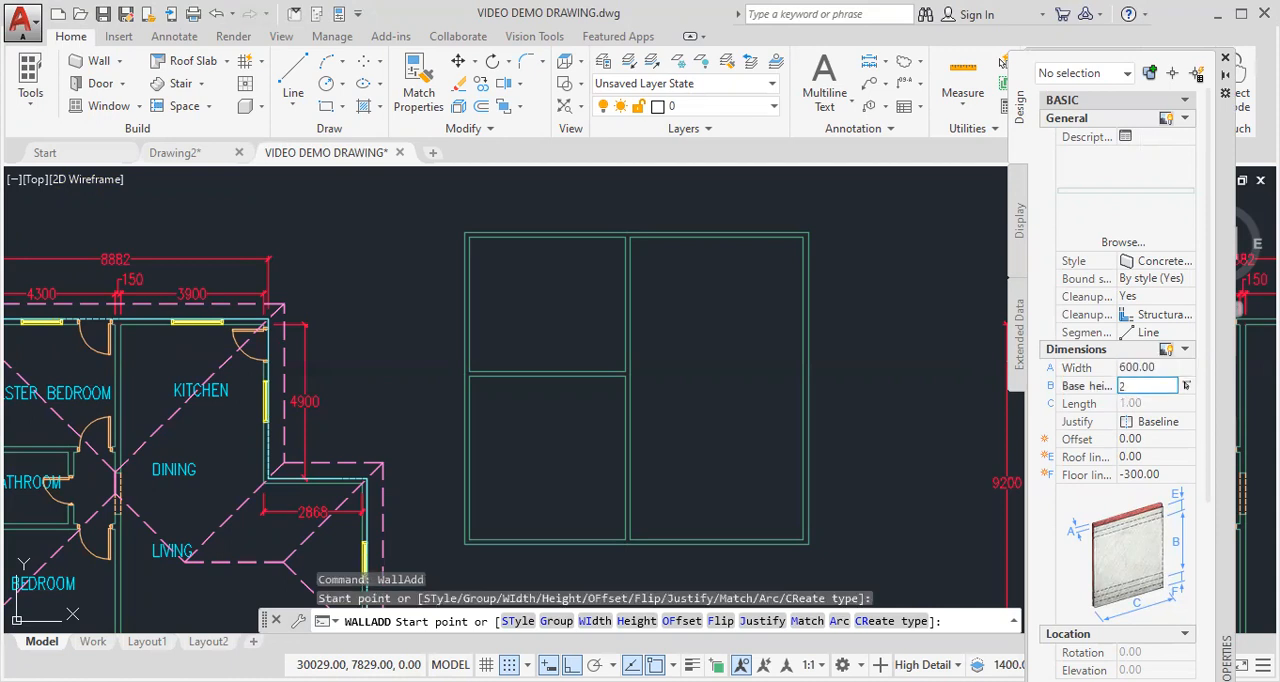
- Set the footing's floor line to -200 and its justification to Center
click(1133, 474)
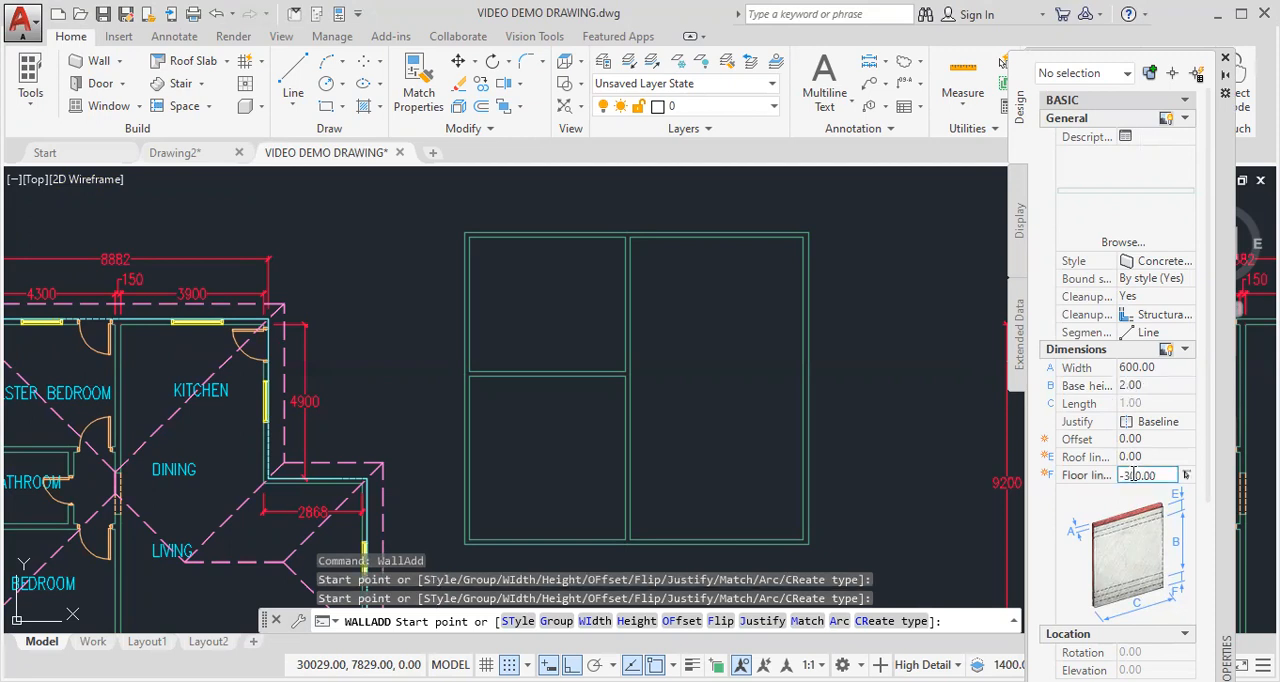
key(BackSpace)
text(2)
click(1182, 423)
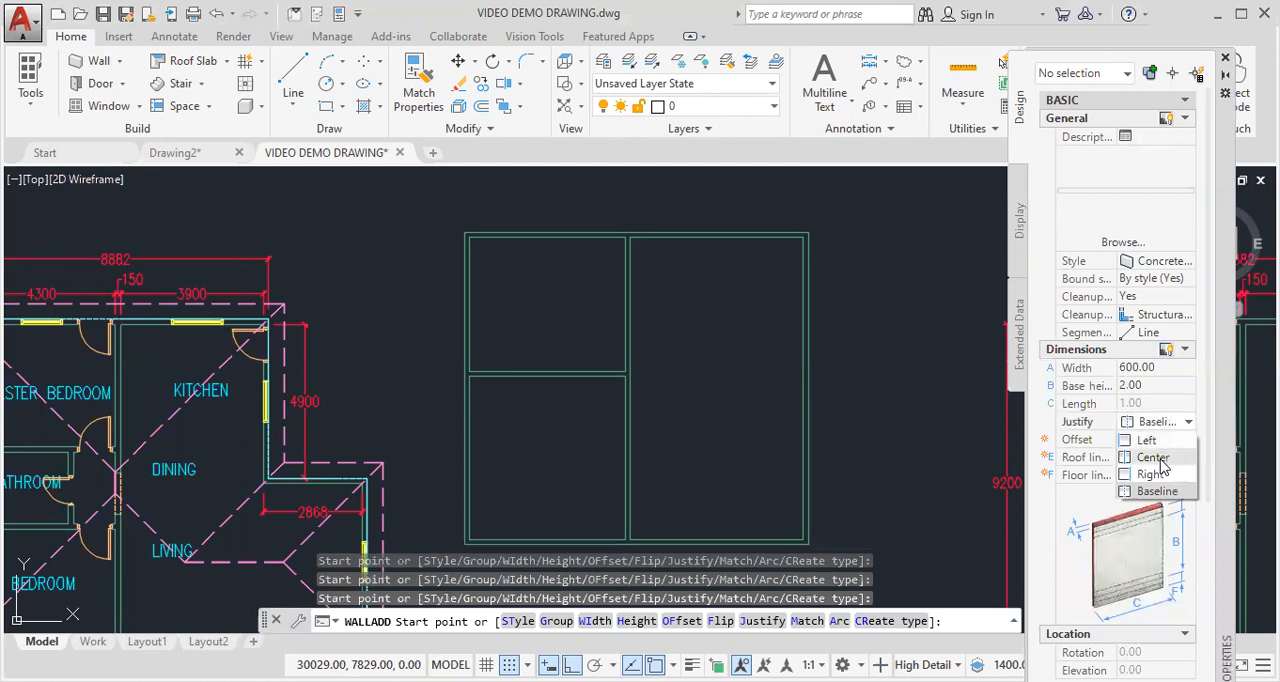
click(1155, 458)
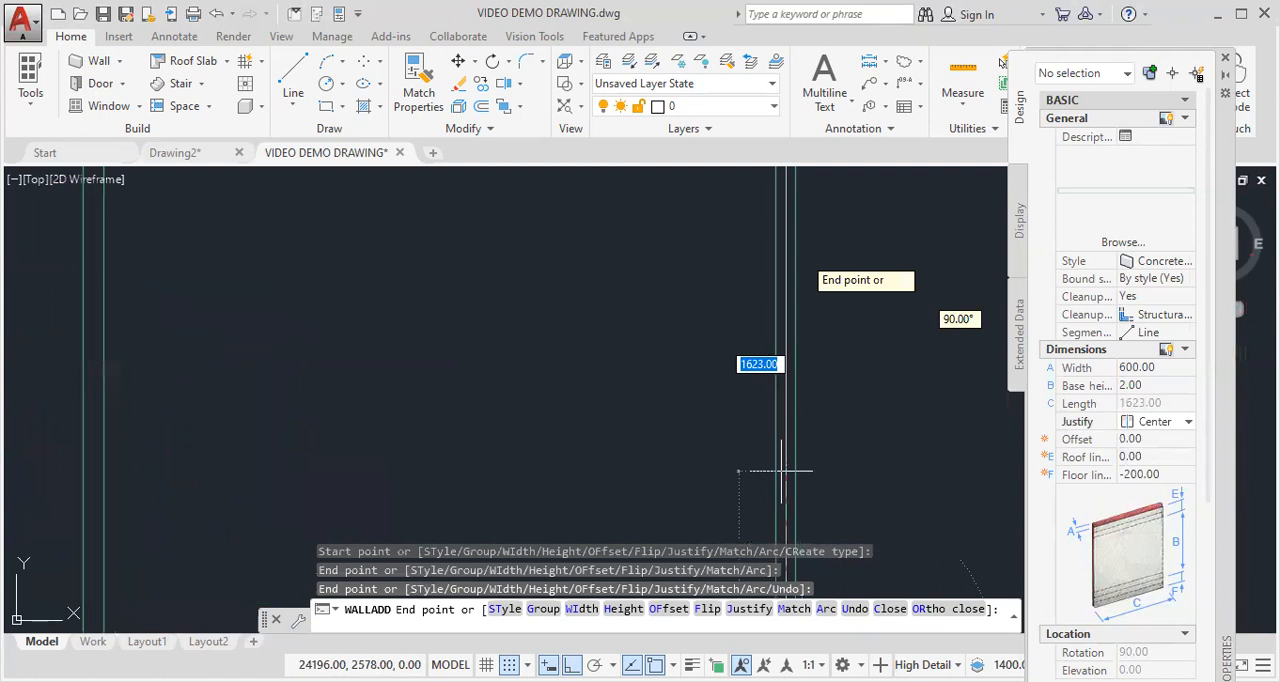
- Draw the footing along the outer walls of the middle plan, closing the perimeter at the upper-left corner
scroll(781, 471, down, 4)
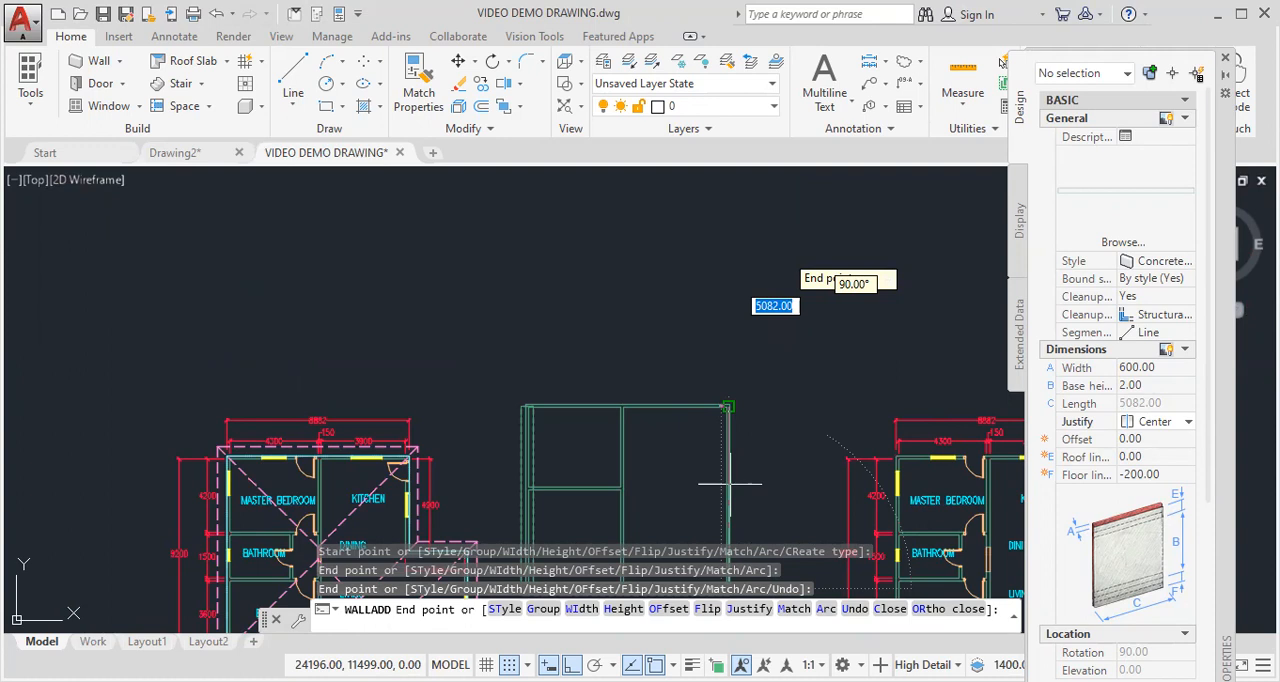
scroll(729, 393, up, 5)
click(730, 429)
click(239, 427)
text(\)
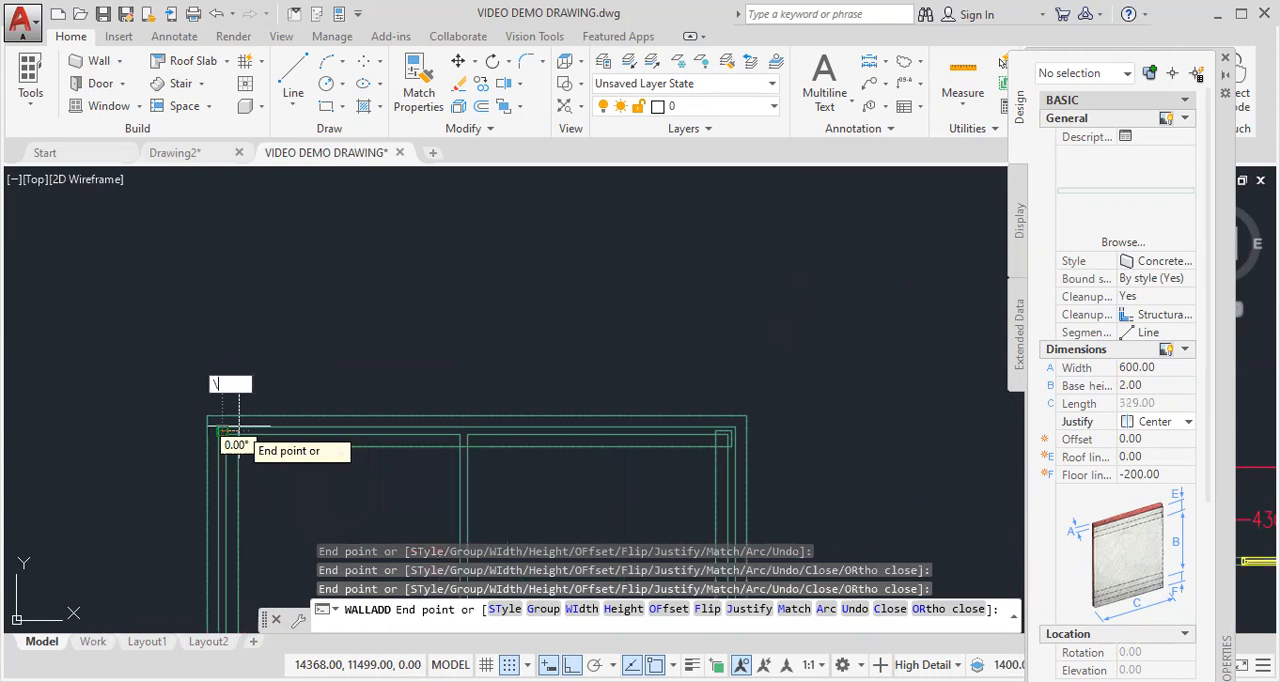
key(Escape)
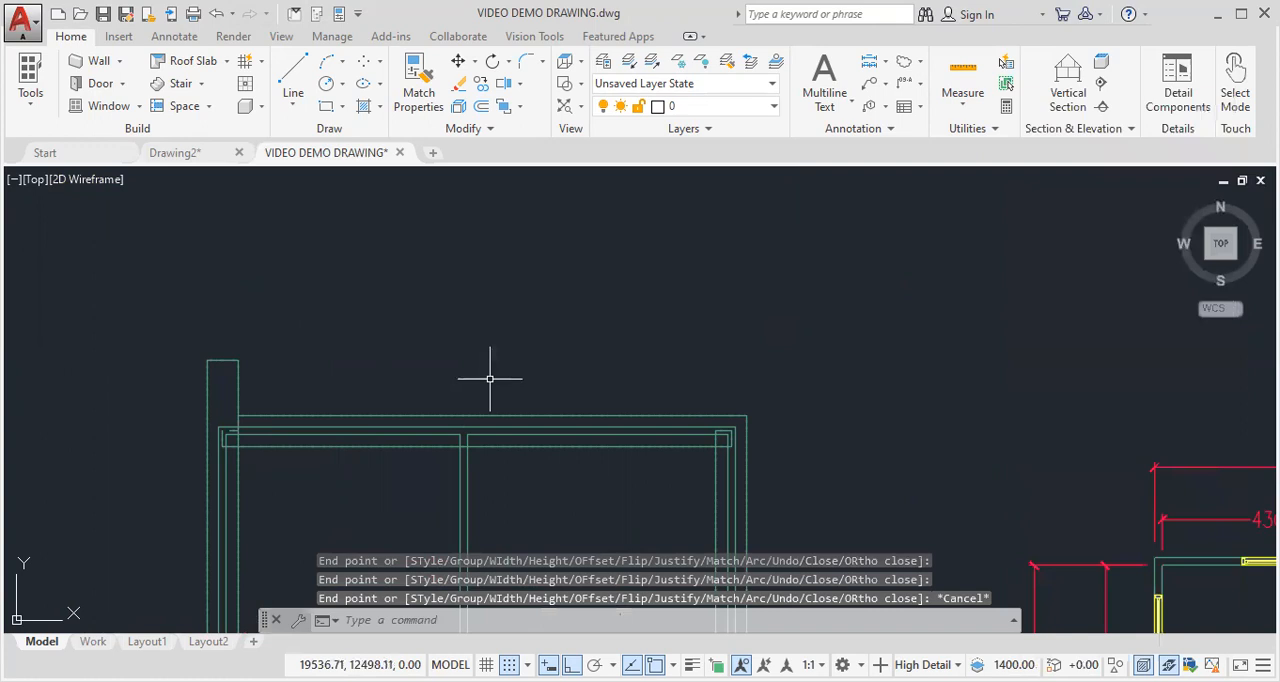
- Start another concrete footing with base height 200, floor line -200 and Center justification
key(Return)
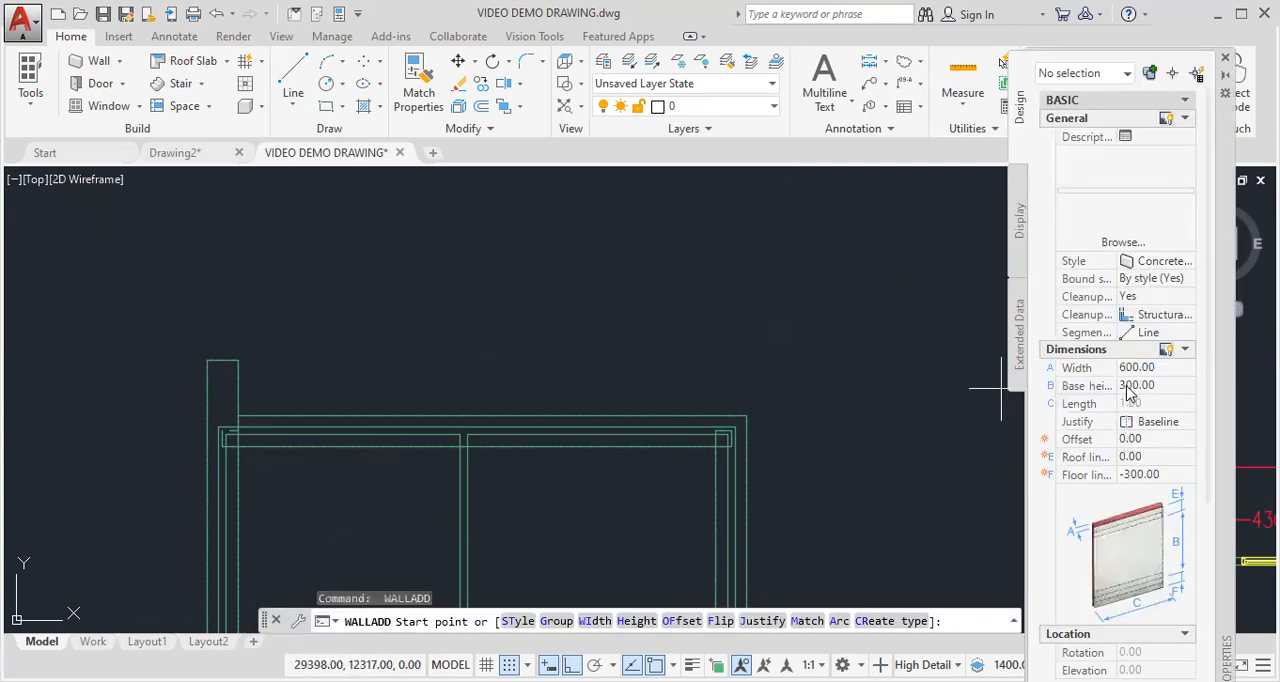
click(1128, 385)
click(1127, 386)
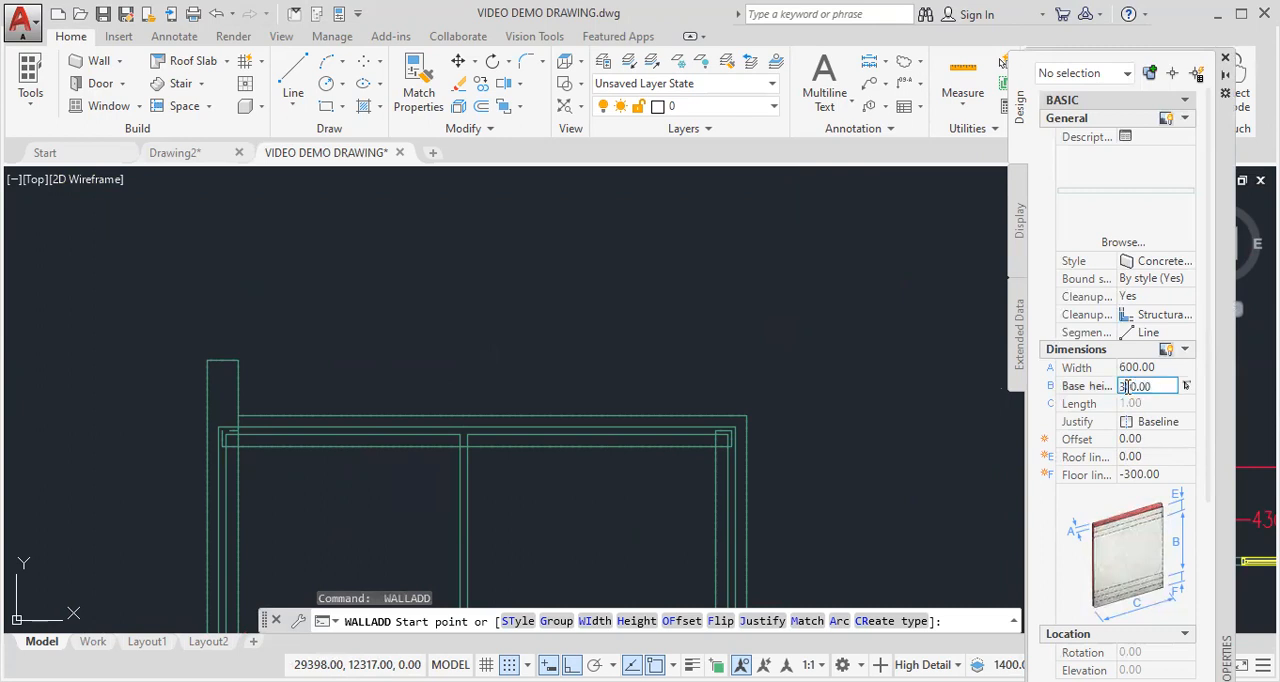
key(BackSpace)
text(2)
click(1131, 475)
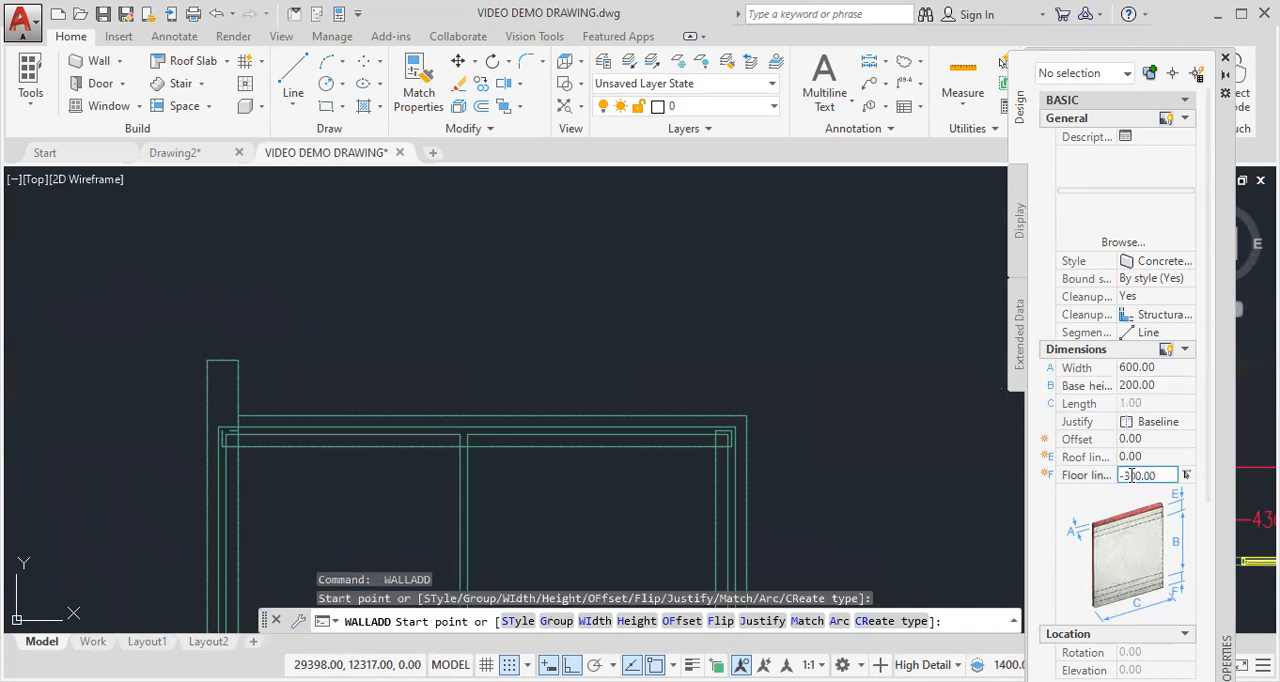
key(BackSpace)
text(2)
click(1187, 422)
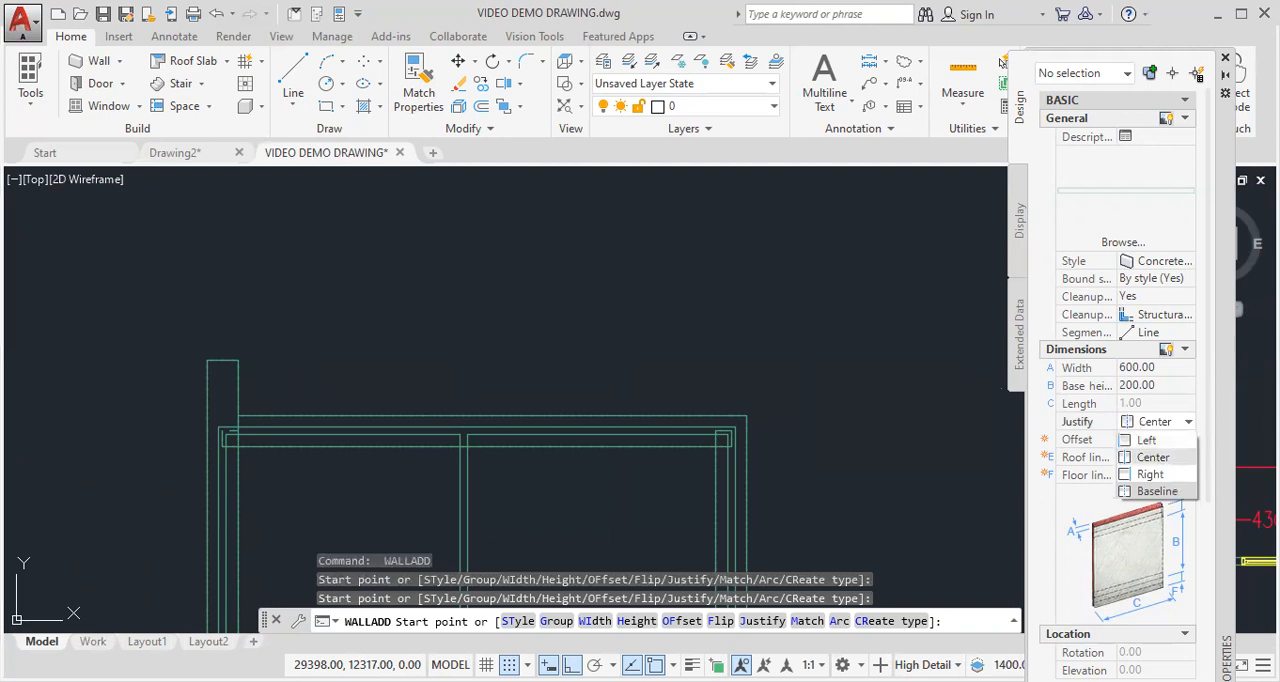
- Draw the footing along the long vertical interior wall, from the upper outer wall to the lower one
middle_drag(796, 373, 822, 142)
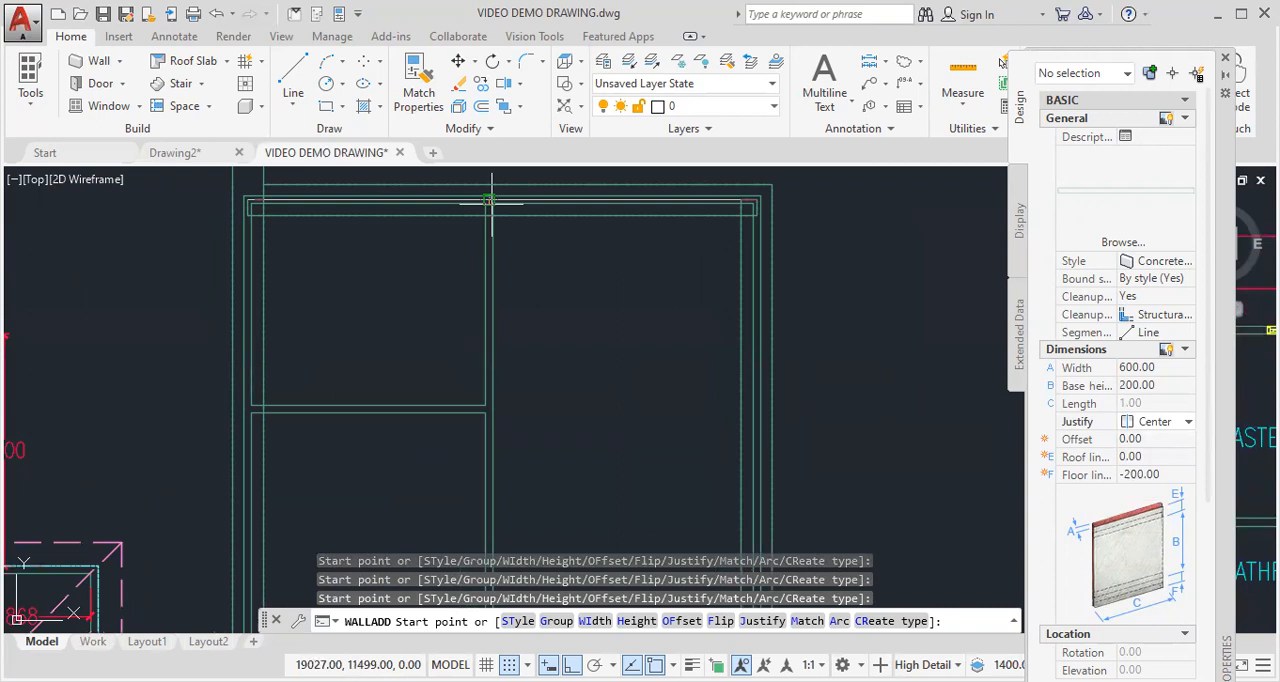
click(491, 204)
middle_drag(493, 510, 502, 336)
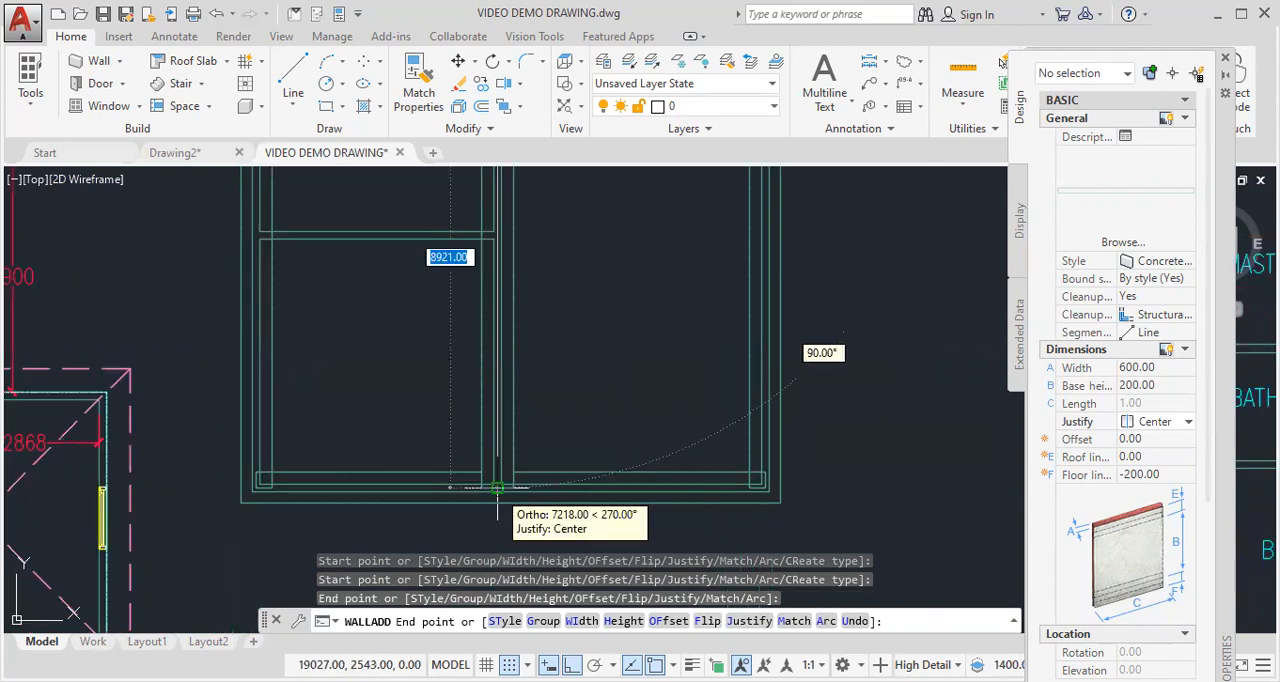
key(Escape)
- Delete the stray footing segment extending above the plan's upper-left corner
middle_drag(529, 320, 529, 620)
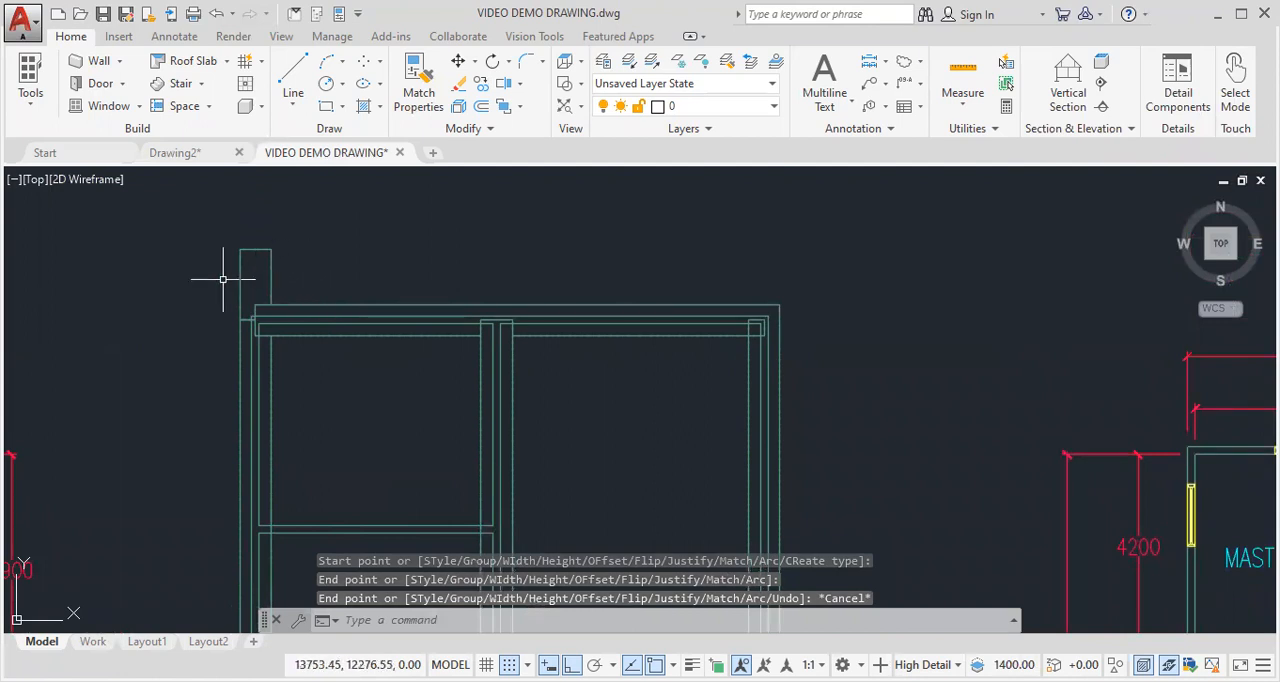
click(290, 261)
drag(290, 261, 209, 280)
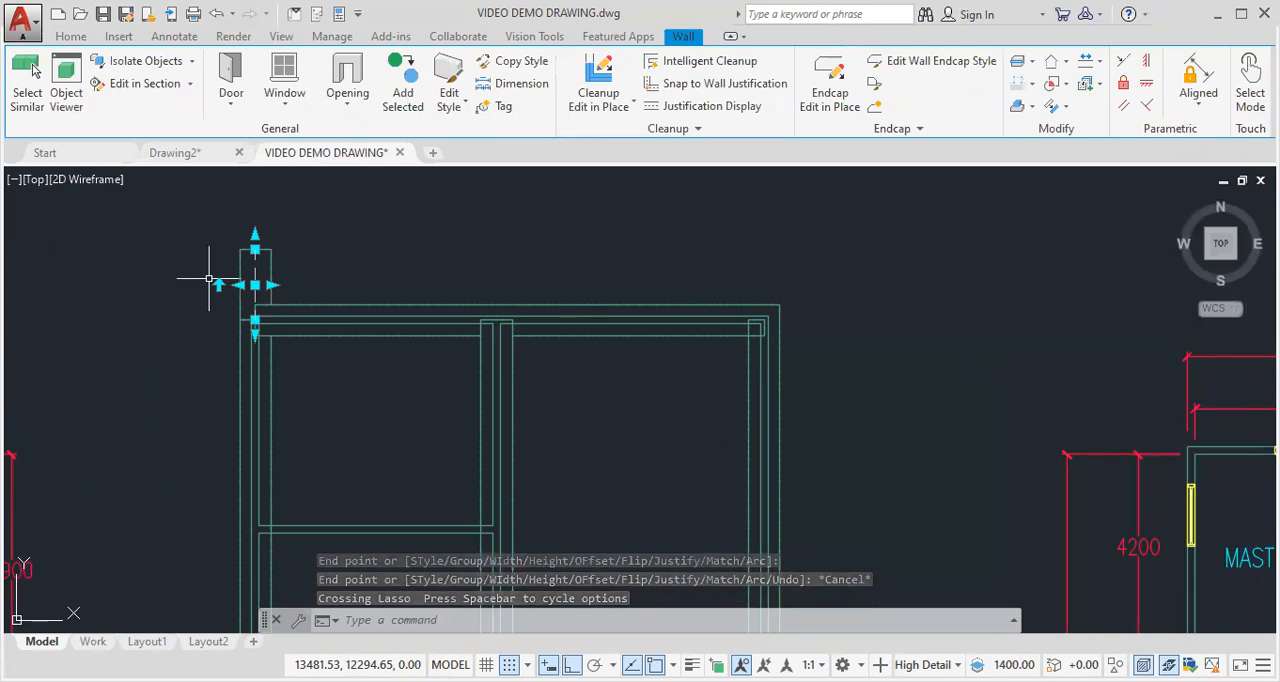
key(Delete)
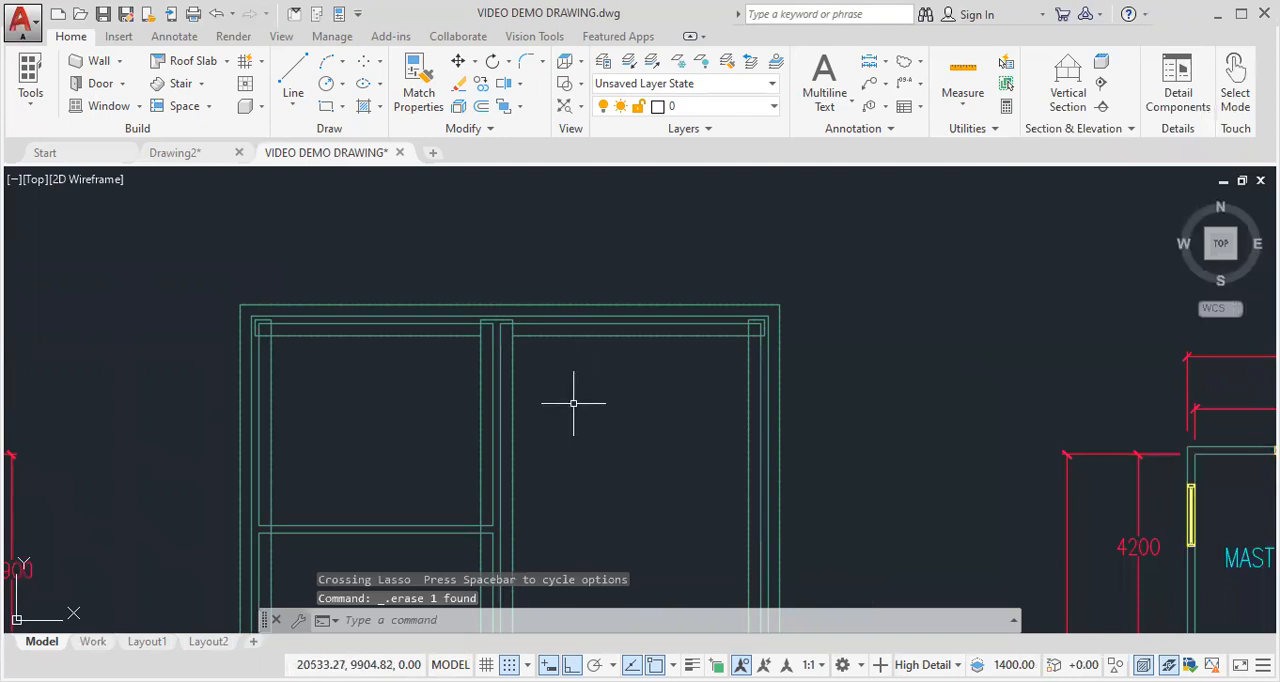
- Check the footings in plan and show the model in SW Isometric view with the Conceptual visual style
mouse_move(571, 420)
middle_down()
mouse_move(574, 263)
mouse_move(591, 200)
middle_up()
middle_drag(590, 336, 590, 160)
middle_drag(609, 257, 574, 364)
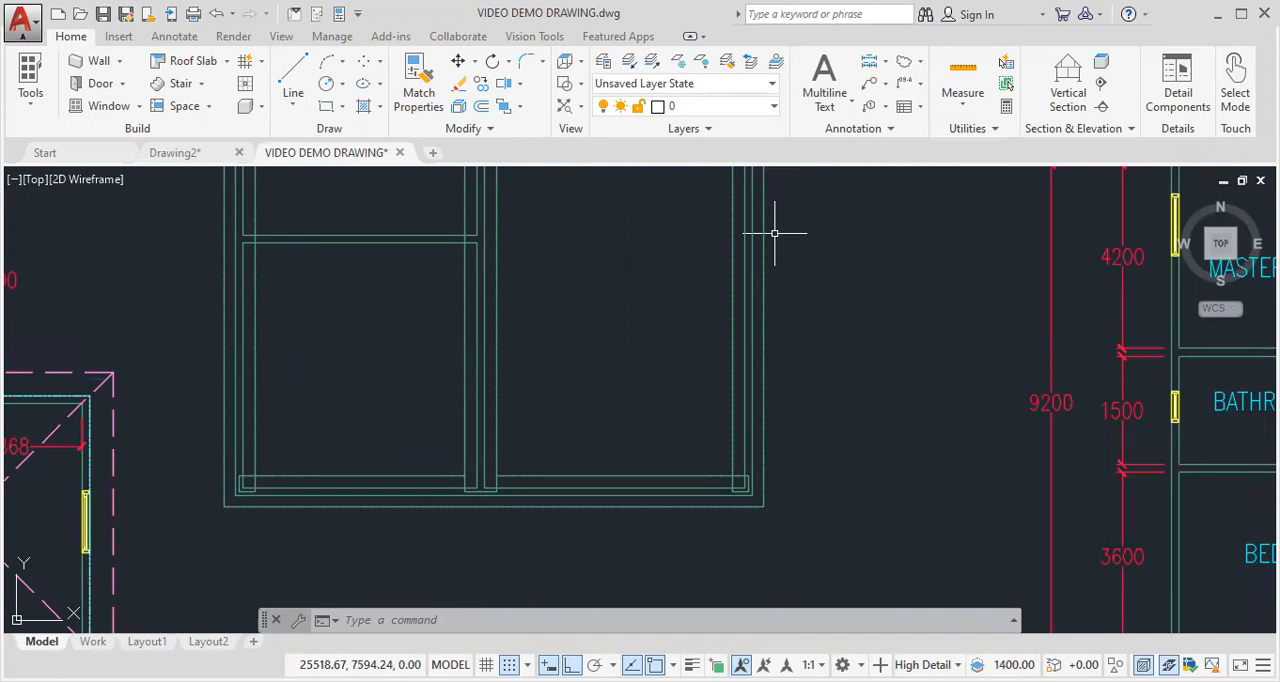
middle_drag(890, 276, 891, 390)
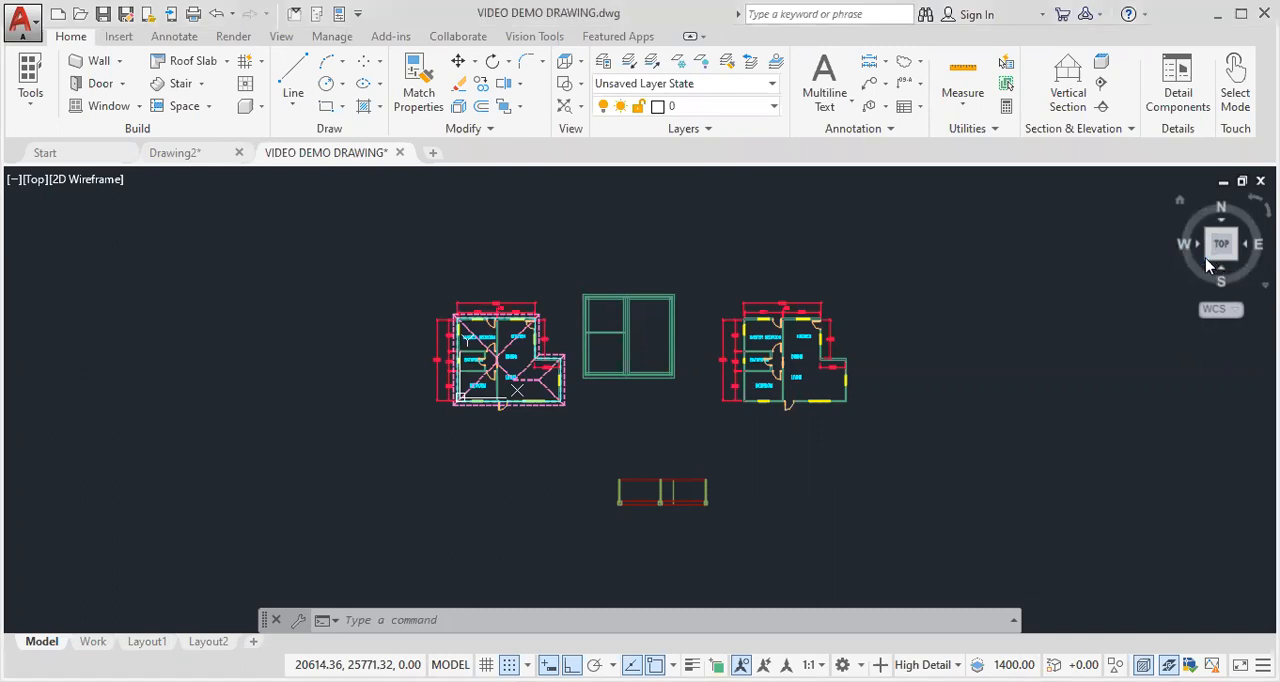
click(1210, 261)
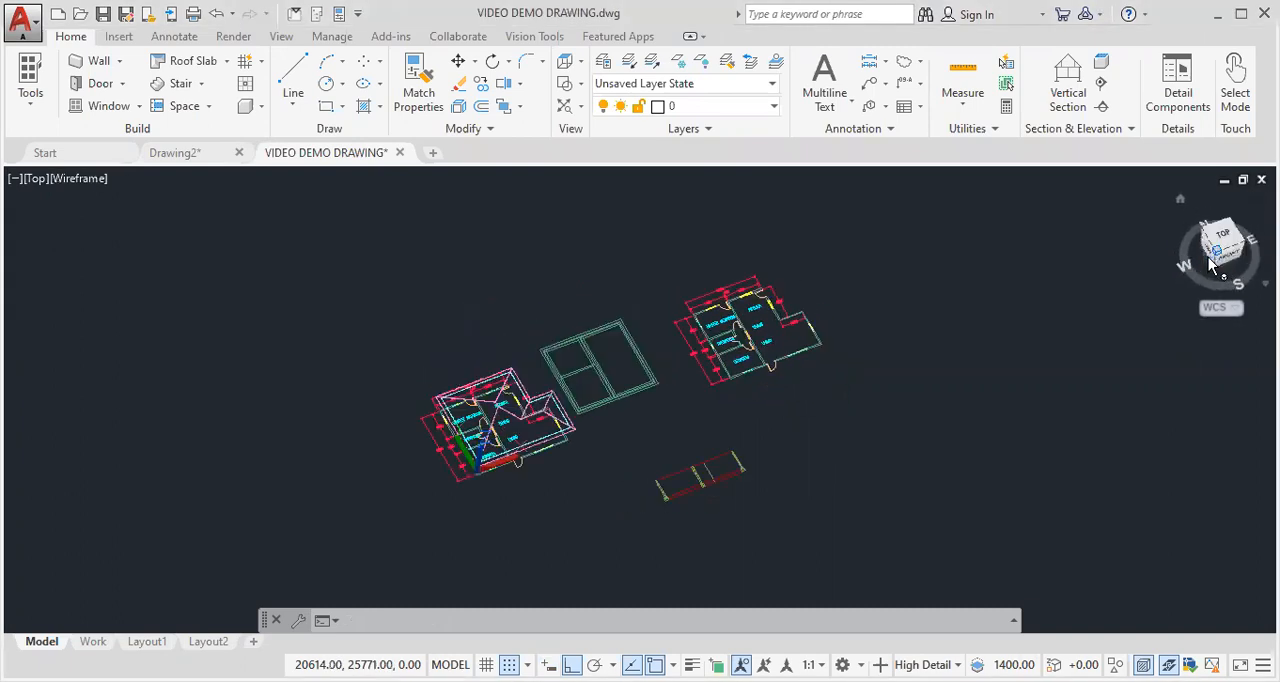
scroll(607, 415, up, 7)
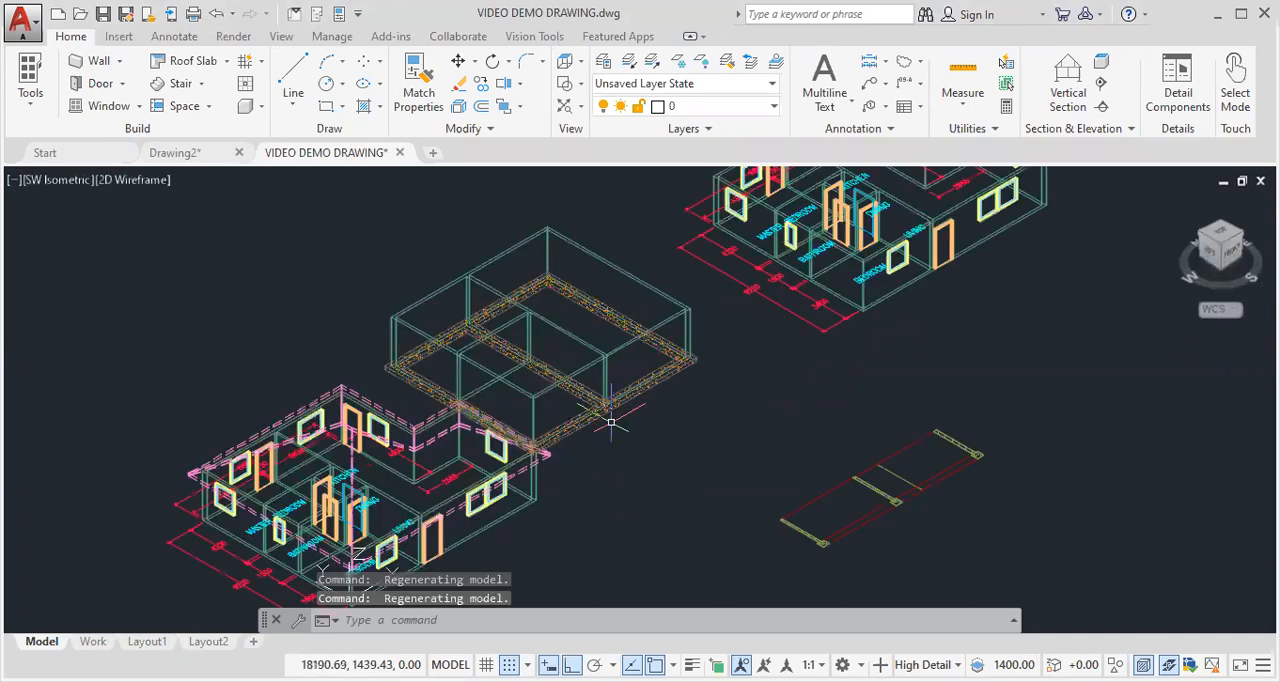
scroll(734, 371, up, 3)
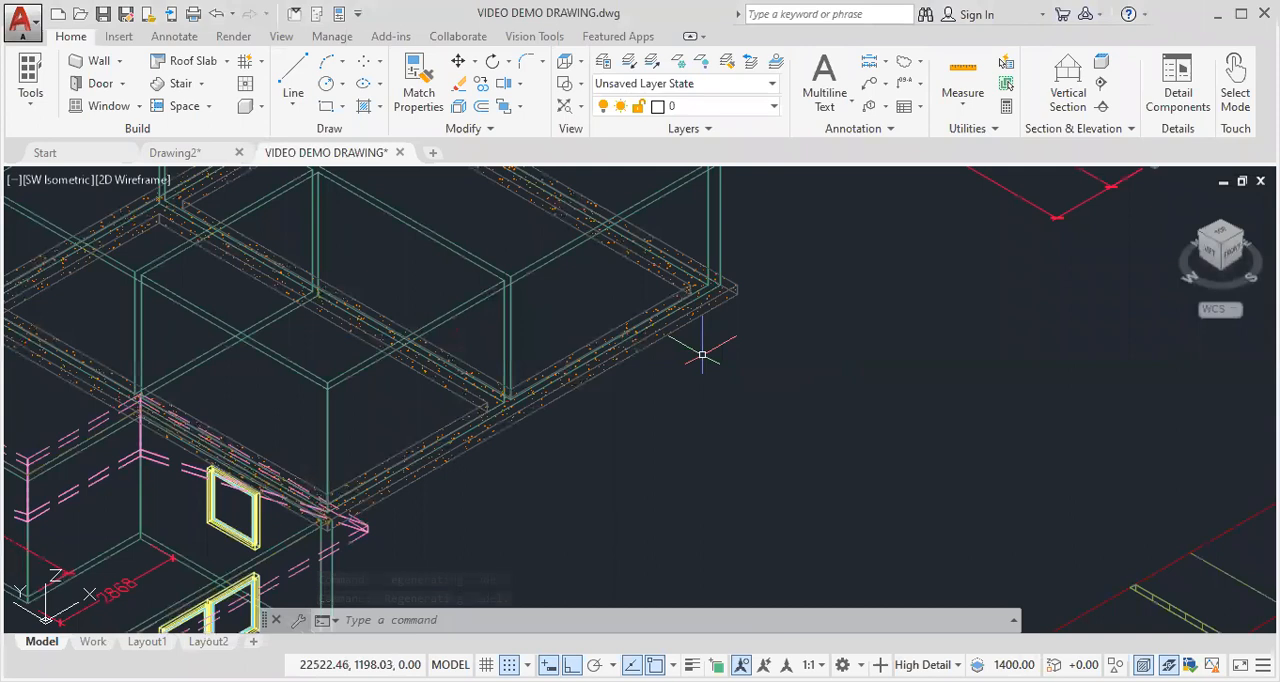
scroll(695, 335, down, 6)
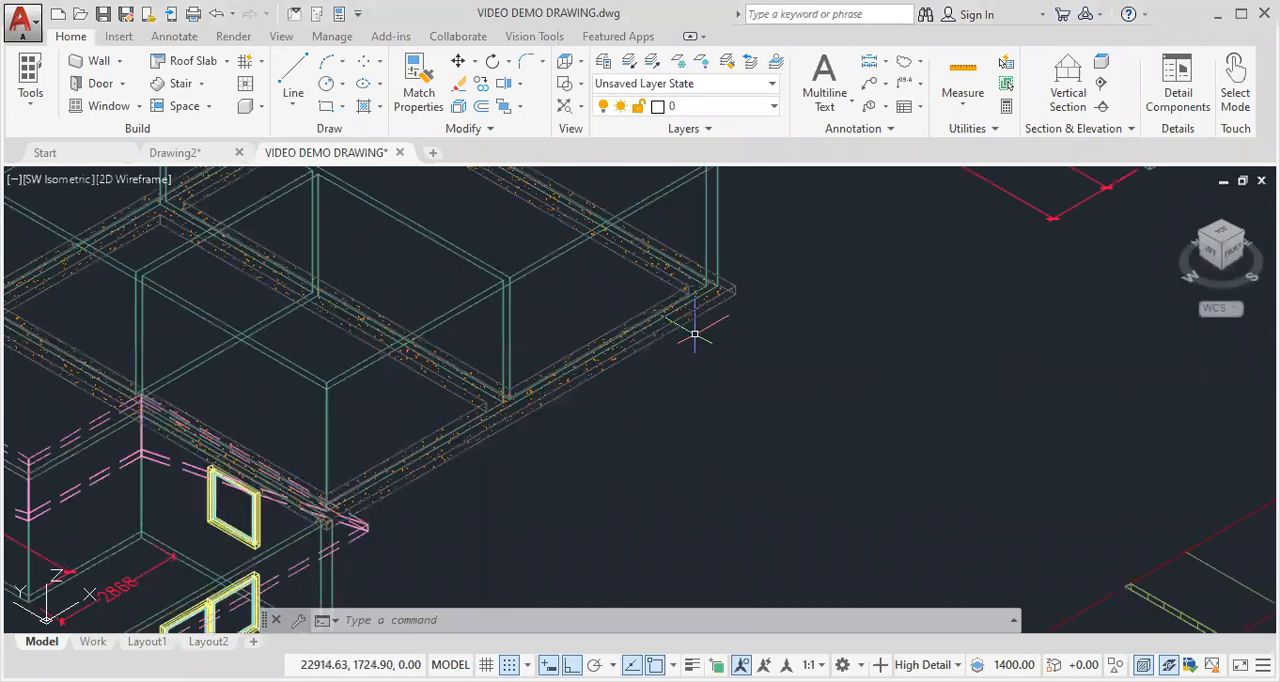
middle_drag(680, 337, 623, 380)
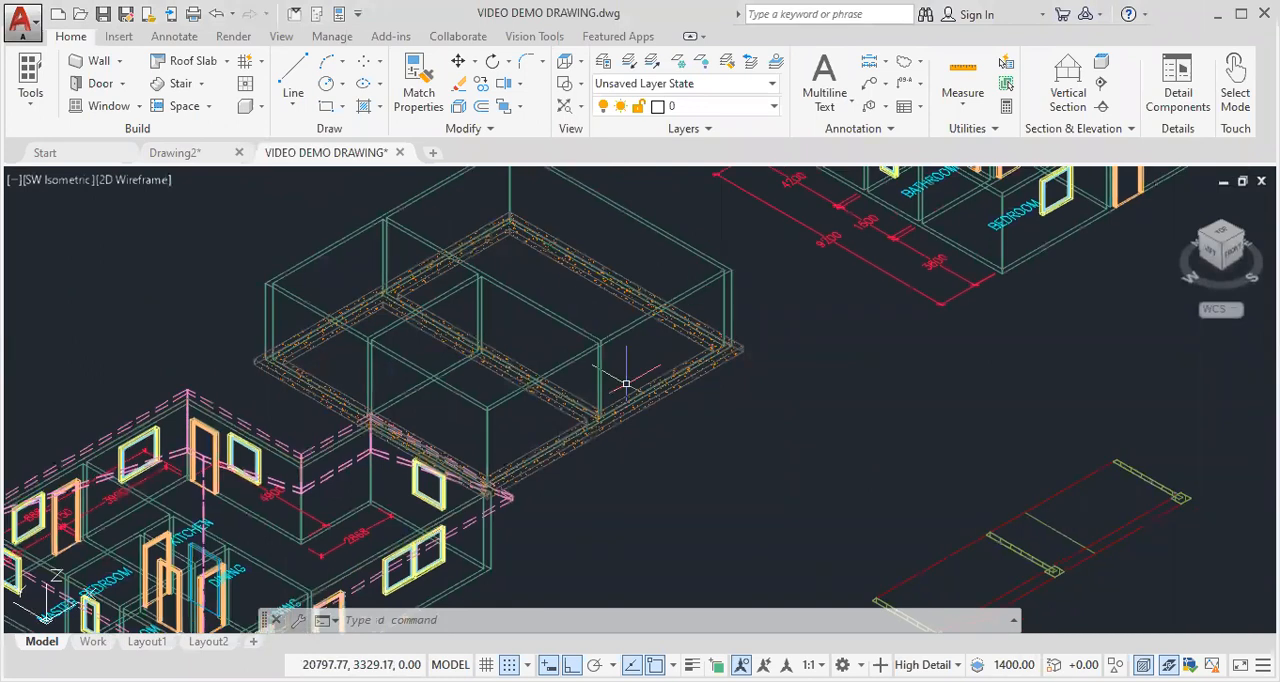
click(137, 186)
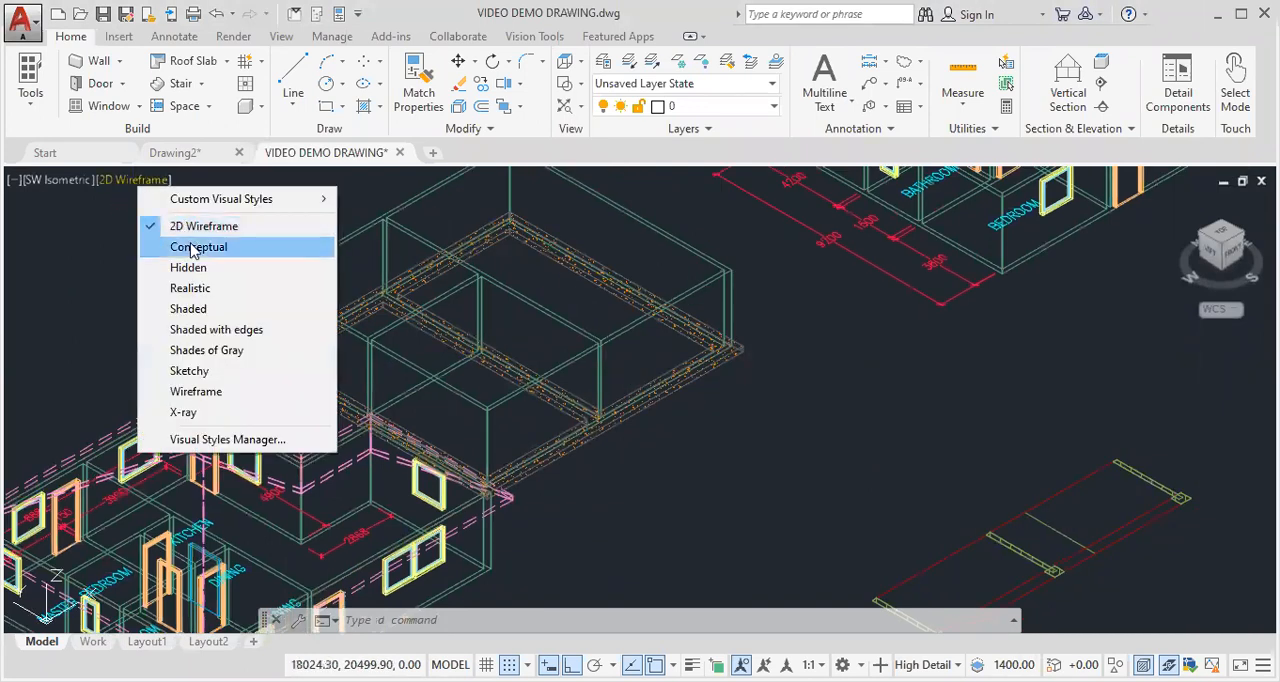
click(190, 246)
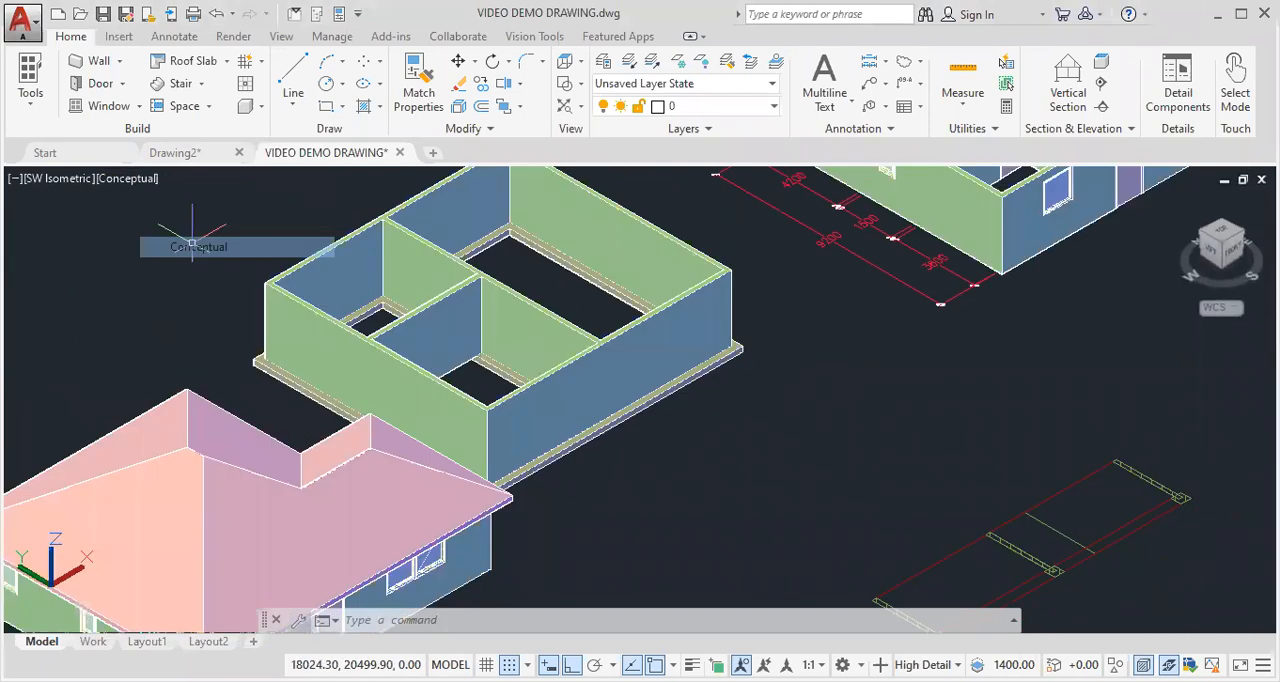
- Orbit the 3D model to examine the footings beneath the walls from different angles
right_click(710, 423)
click(765, 360)
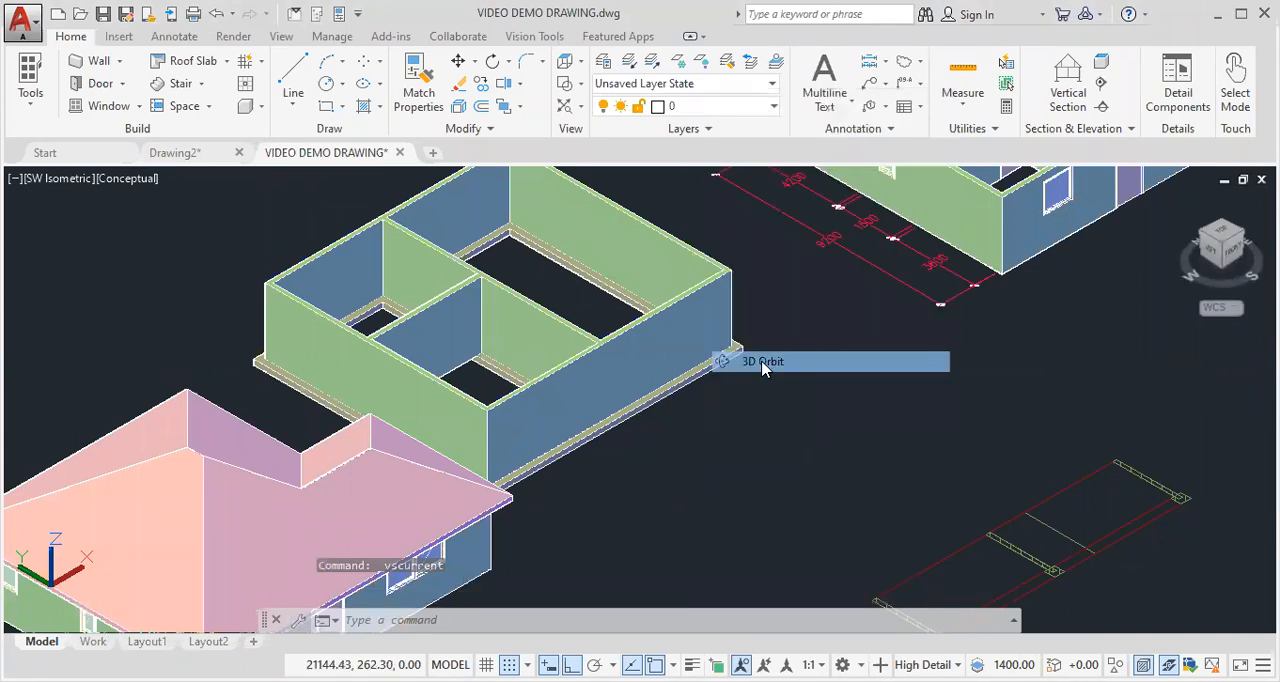
drag(691, 438, 610, 566)
drag(703, 435, 911, 316)
drag(994, 273, 1039, 269)
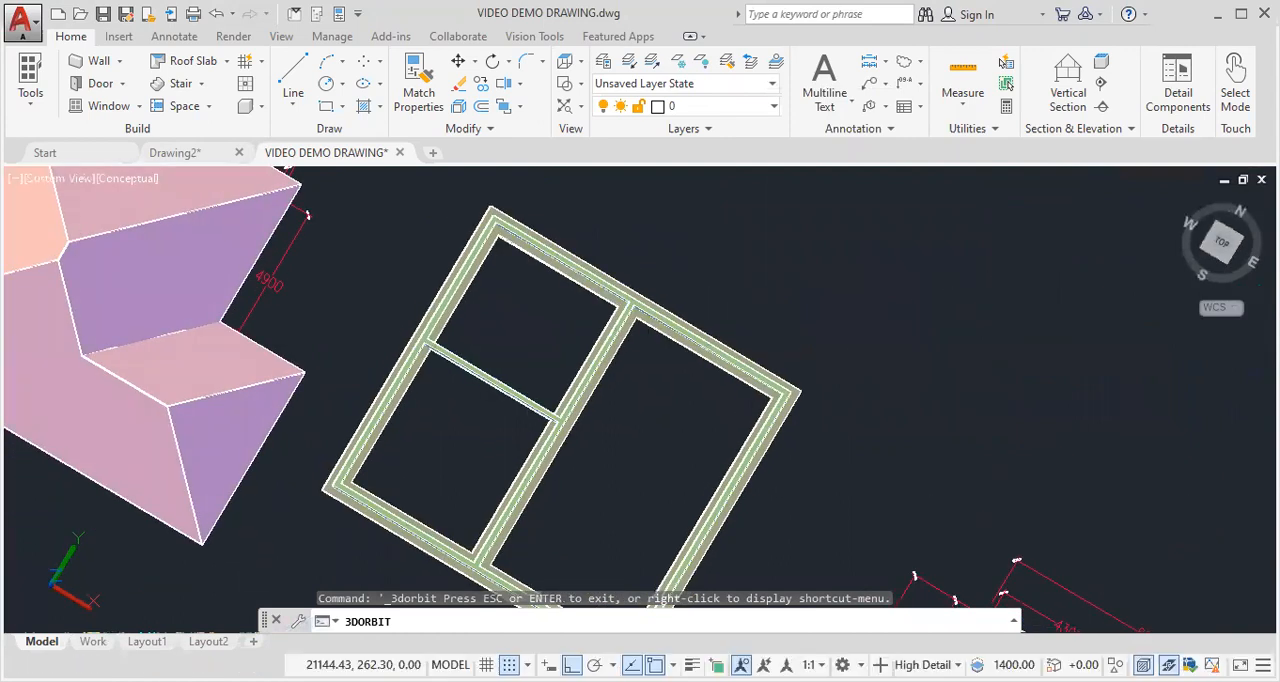
middle_drag(1091, 259, 1045, 352)
key(Escape)
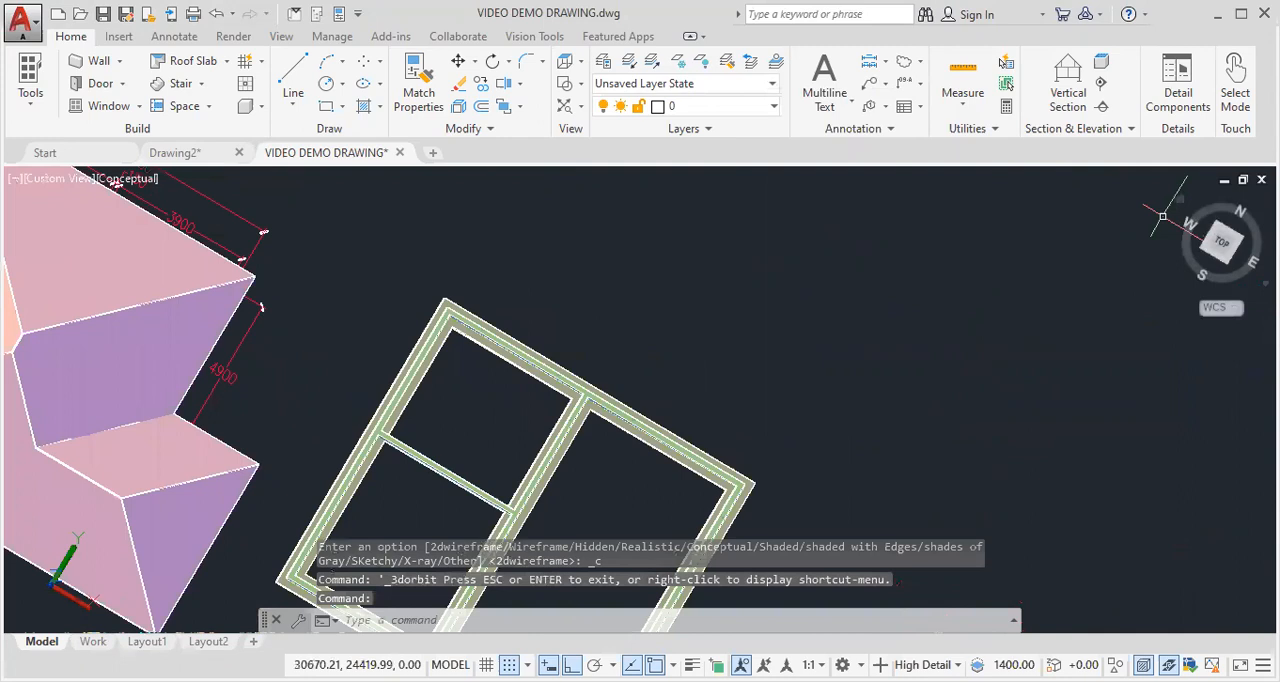
- Return to the Top view with the 2D Wireframe visual style and centre the floor plans
click(1181, 201)
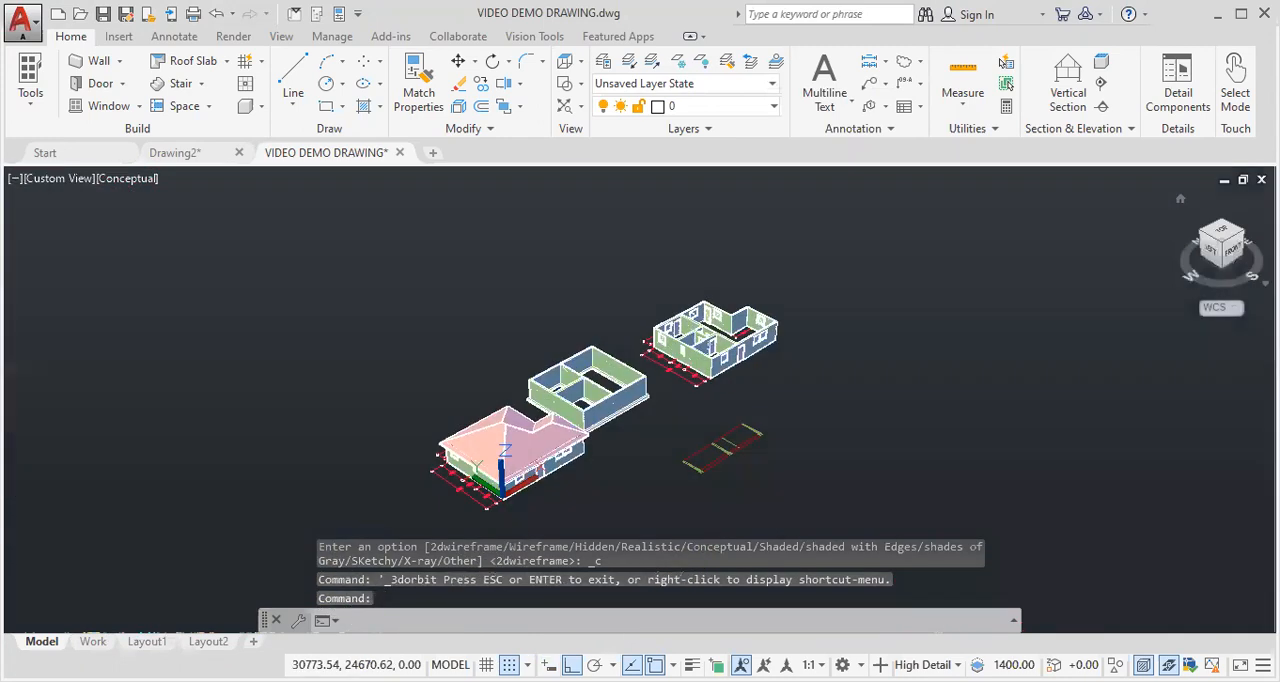
click(1225, 240)
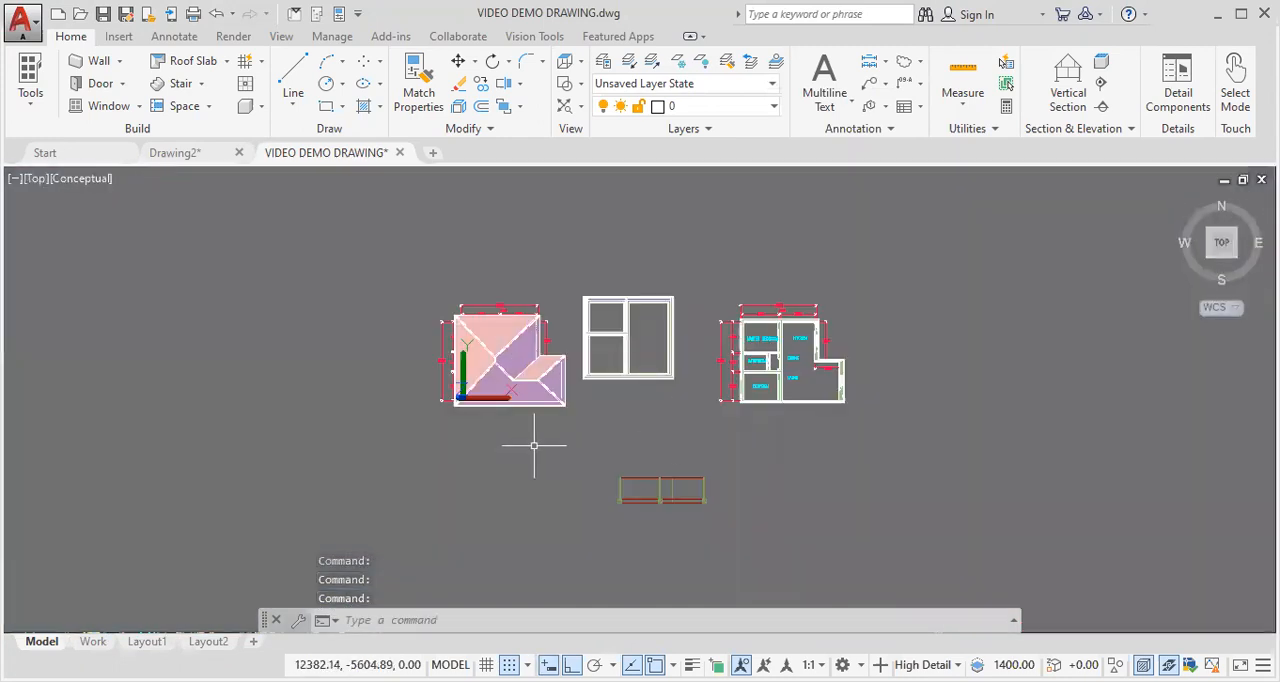
click(86, 180)
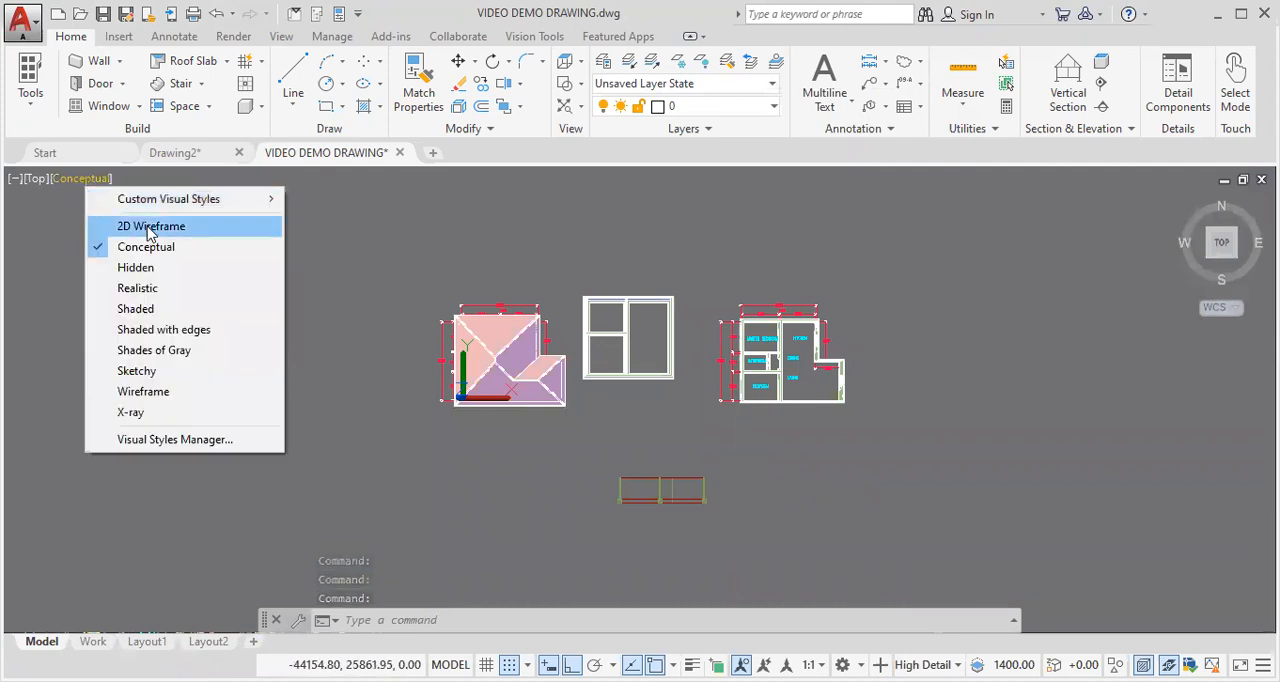
click(150, 227)
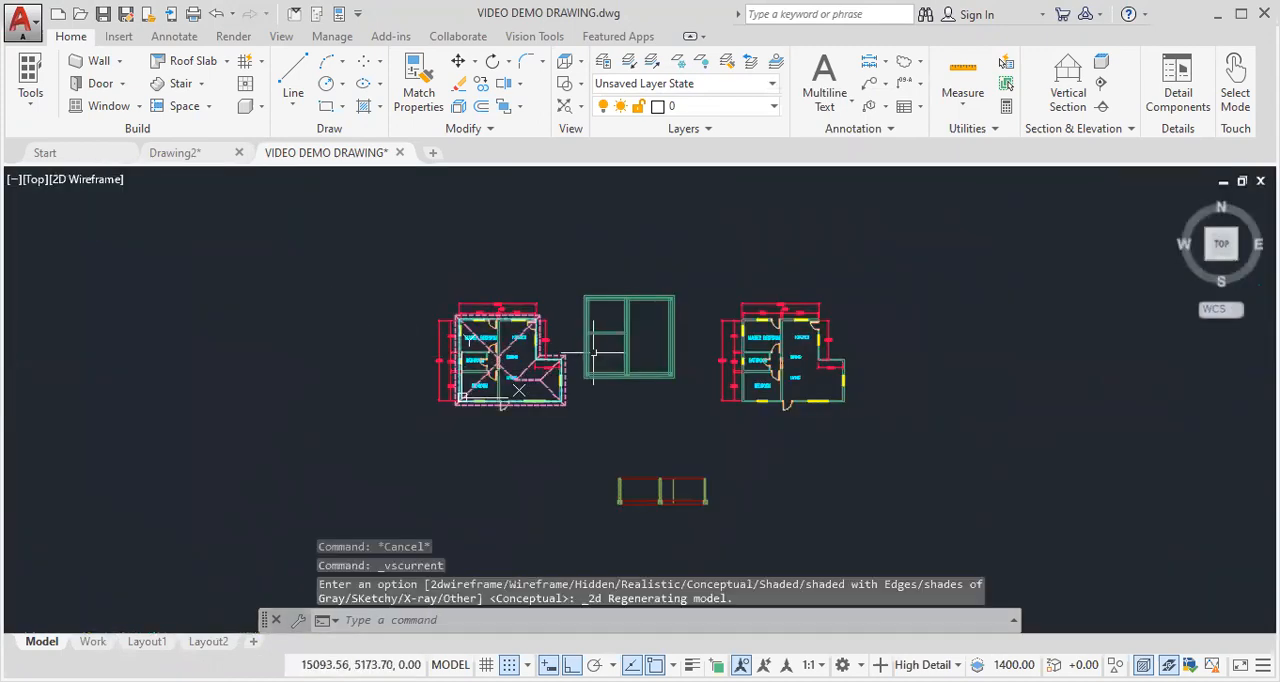
scroll(622, 349, up, 4)
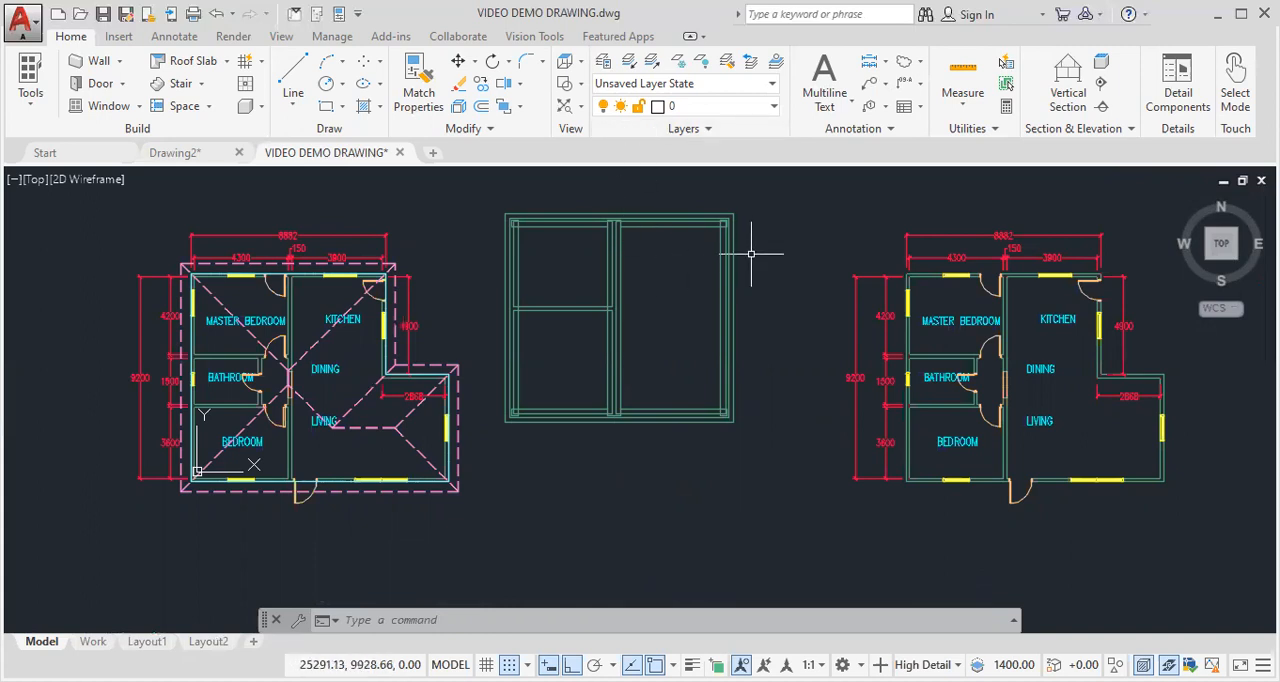
middle_drag(751, 255, 740, 357)
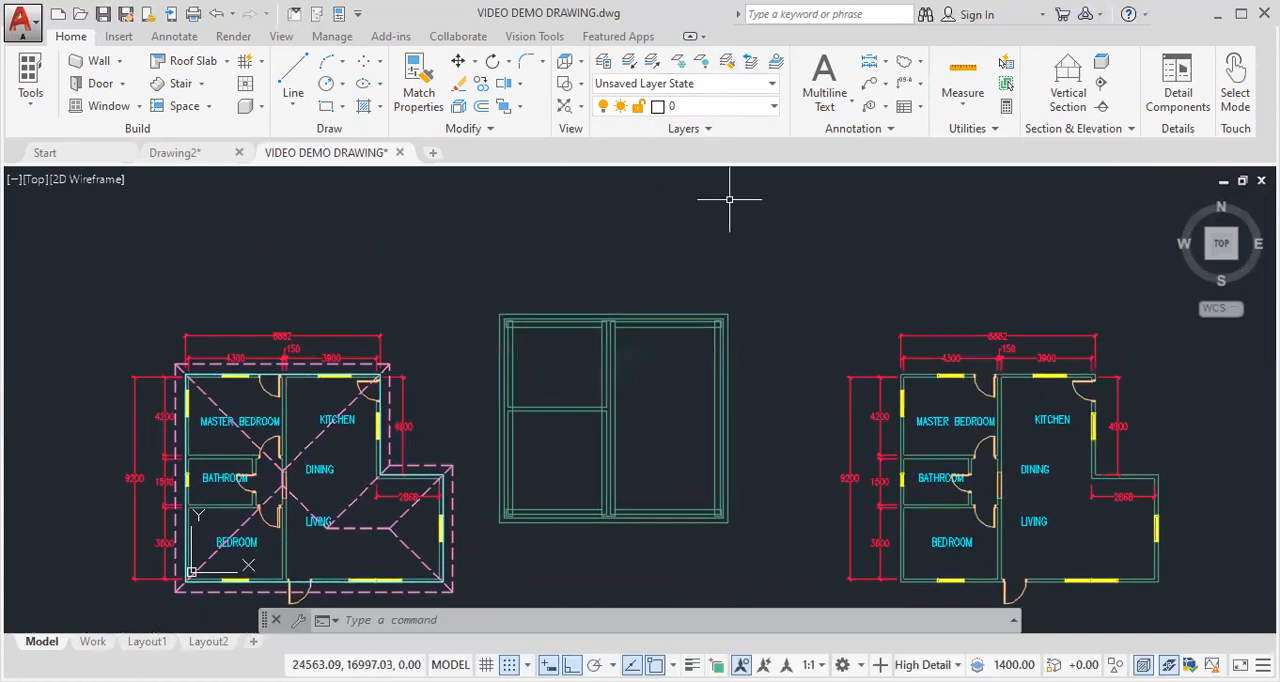